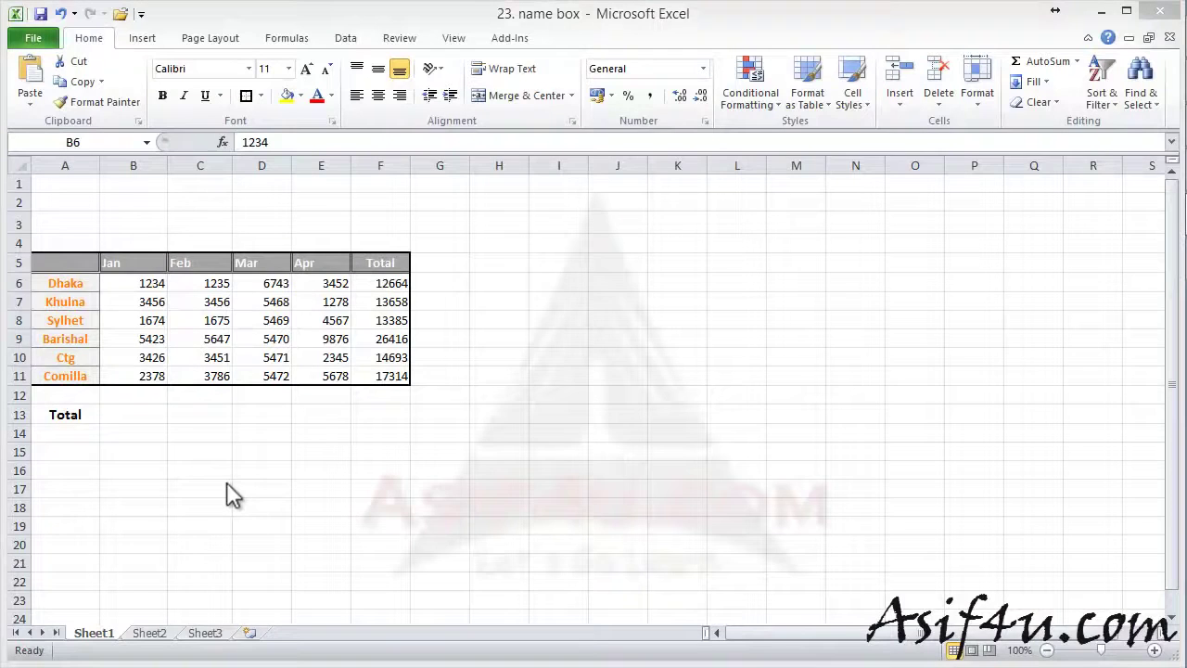
Name the Jan sales column B5:B11 'January' through the Name Box
left_click(138, 283)
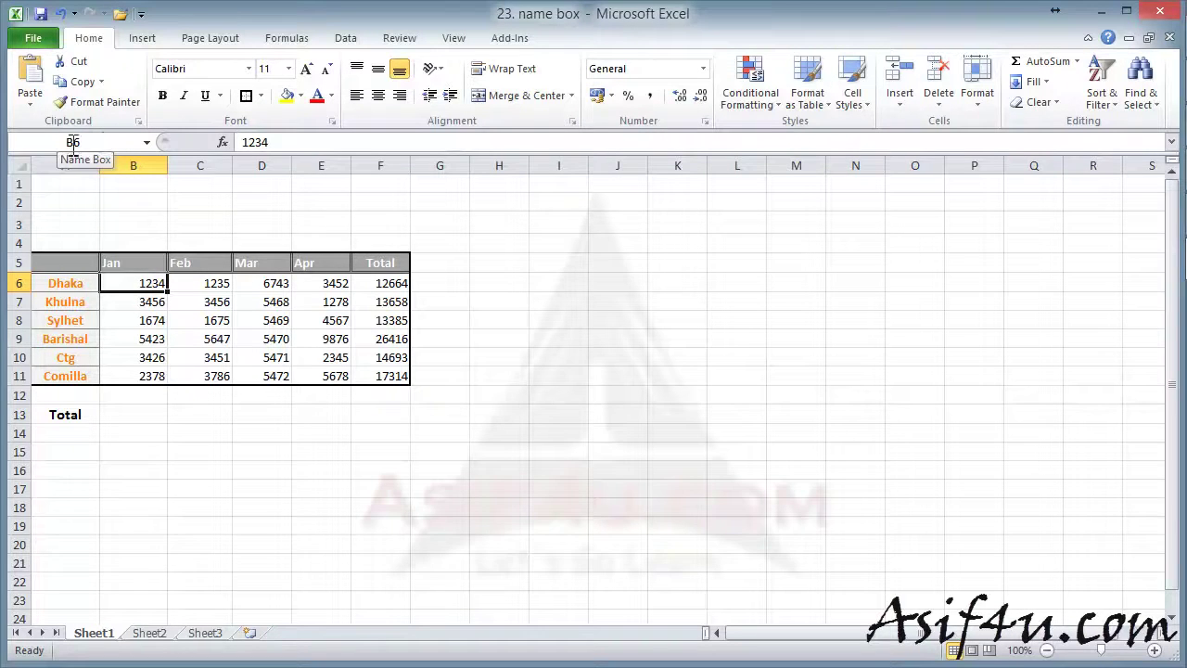
left_click(191, 284)
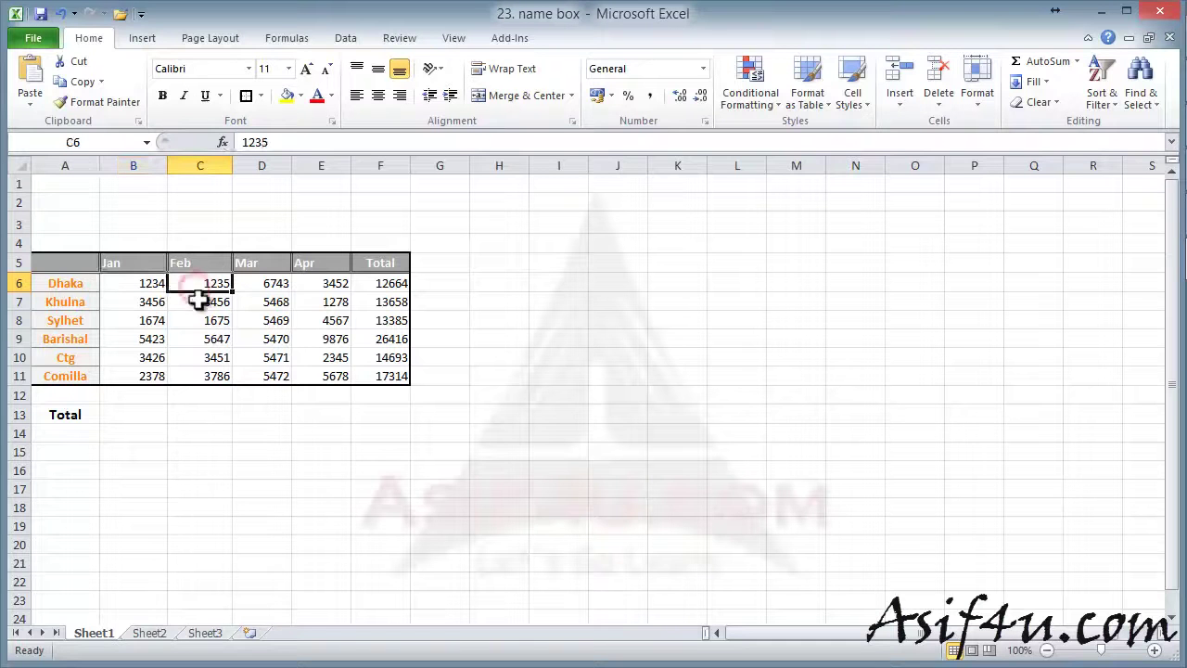
left_click(198, 301)
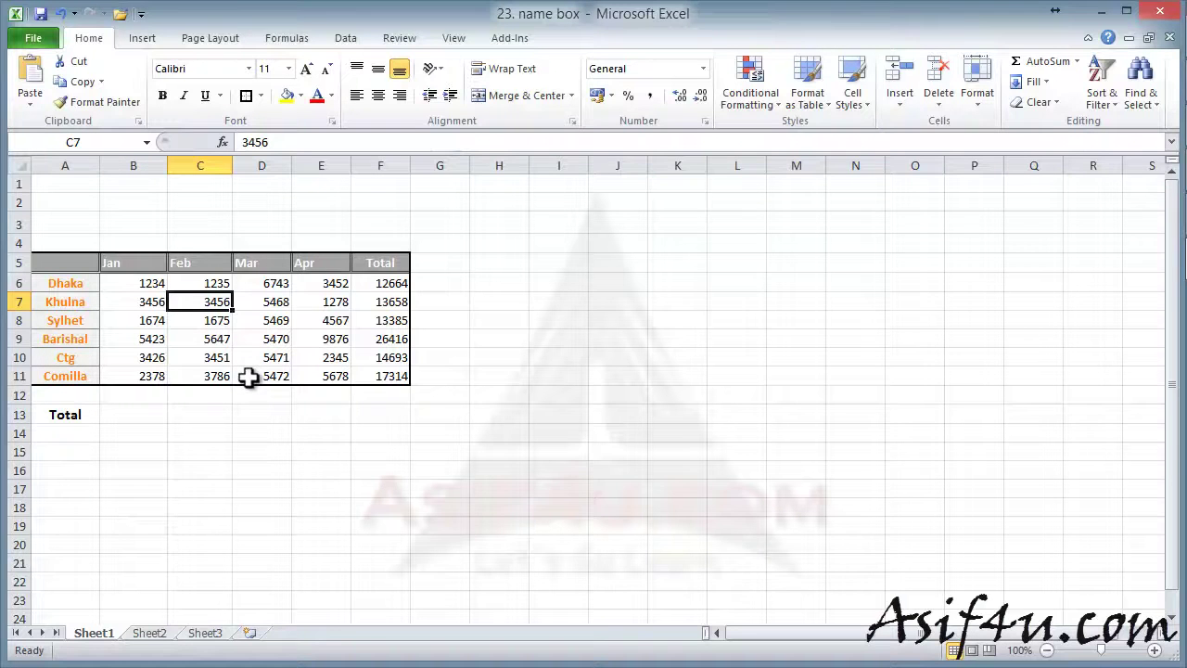
left_click(203, 417)
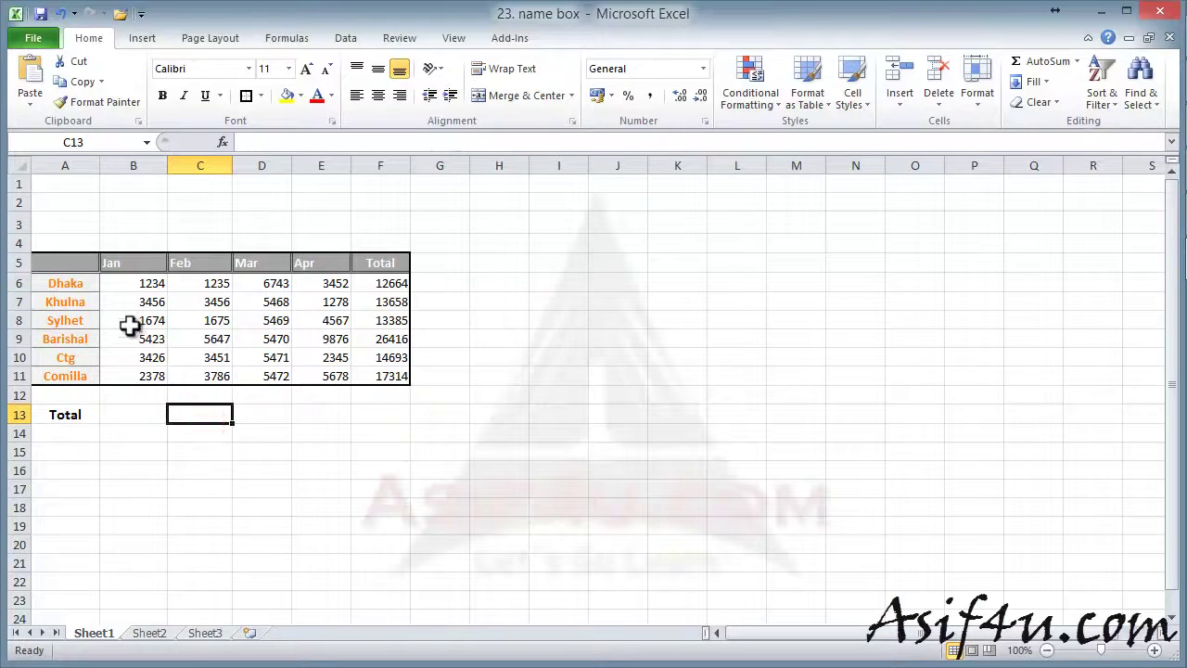
left_click(139, 262)
left_click(145, 286)
left_click_drag(146, 285, 146, 377)
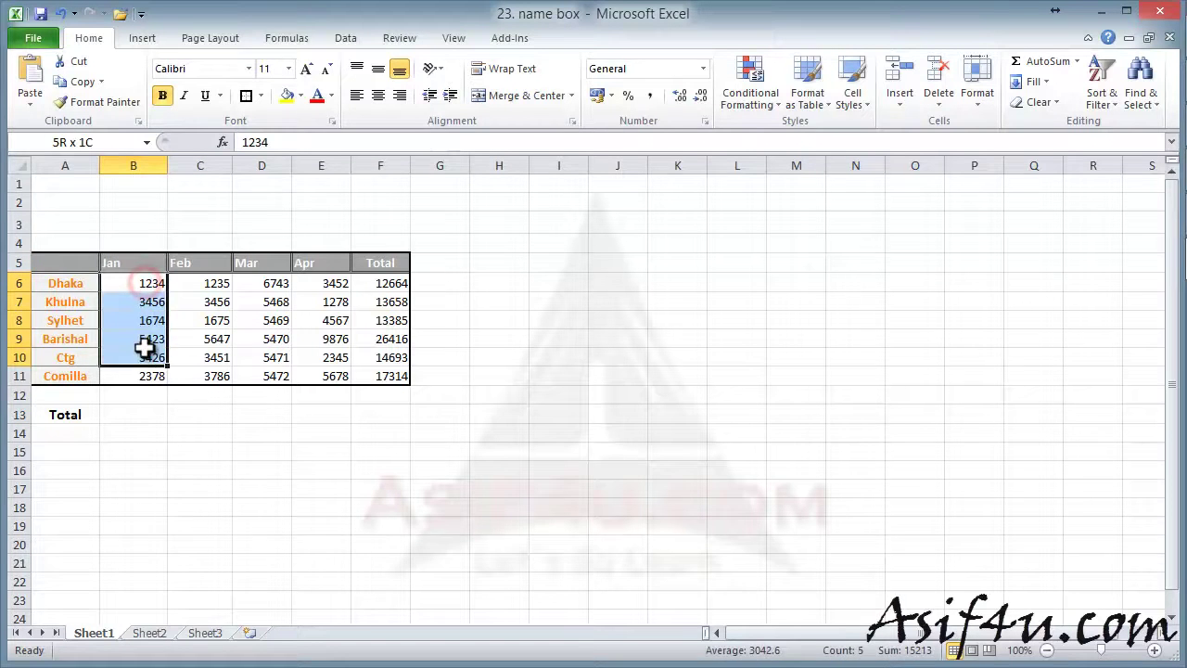
left_click(242, 431)
left_click_drag(141, 267, 145, 380)
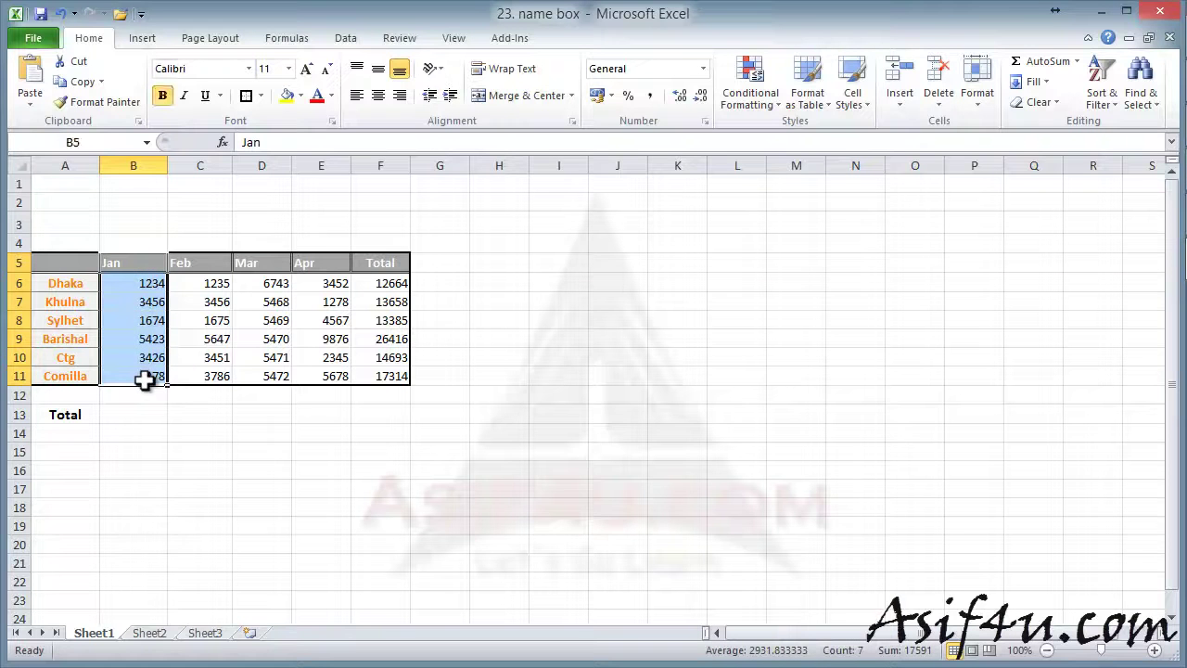
left_click(110, 142)
type("January")
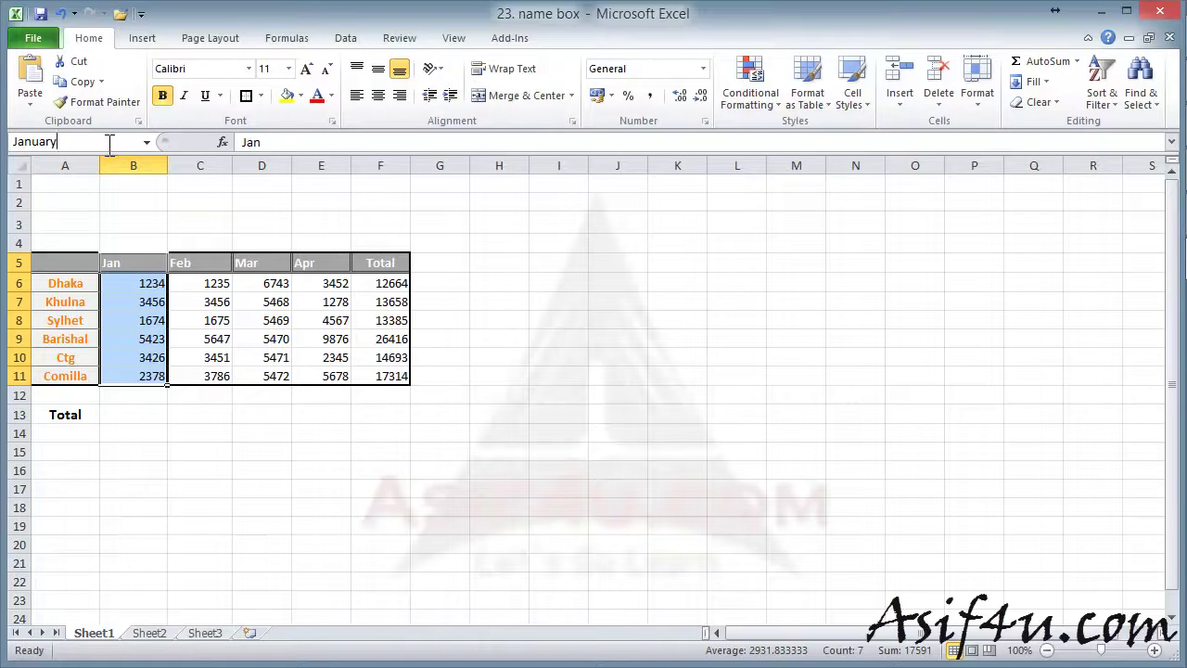
key("Return")
Verify the January name by choosing it from the Name Box list
left_click(209, 454)
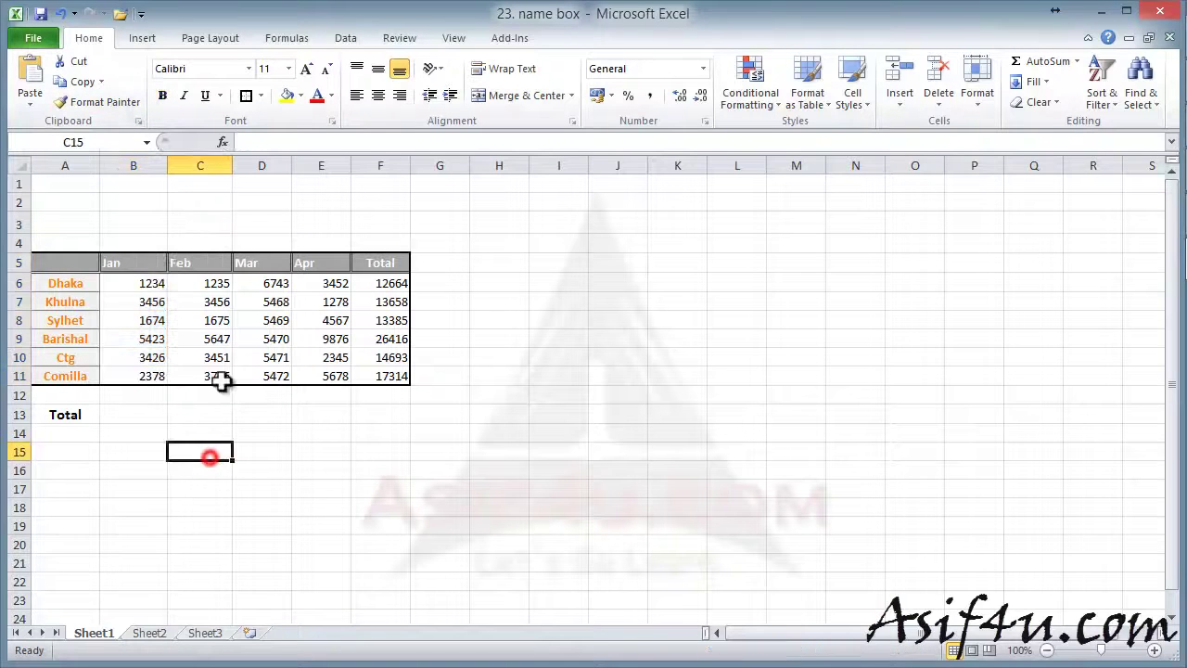
left_click(147, 143)
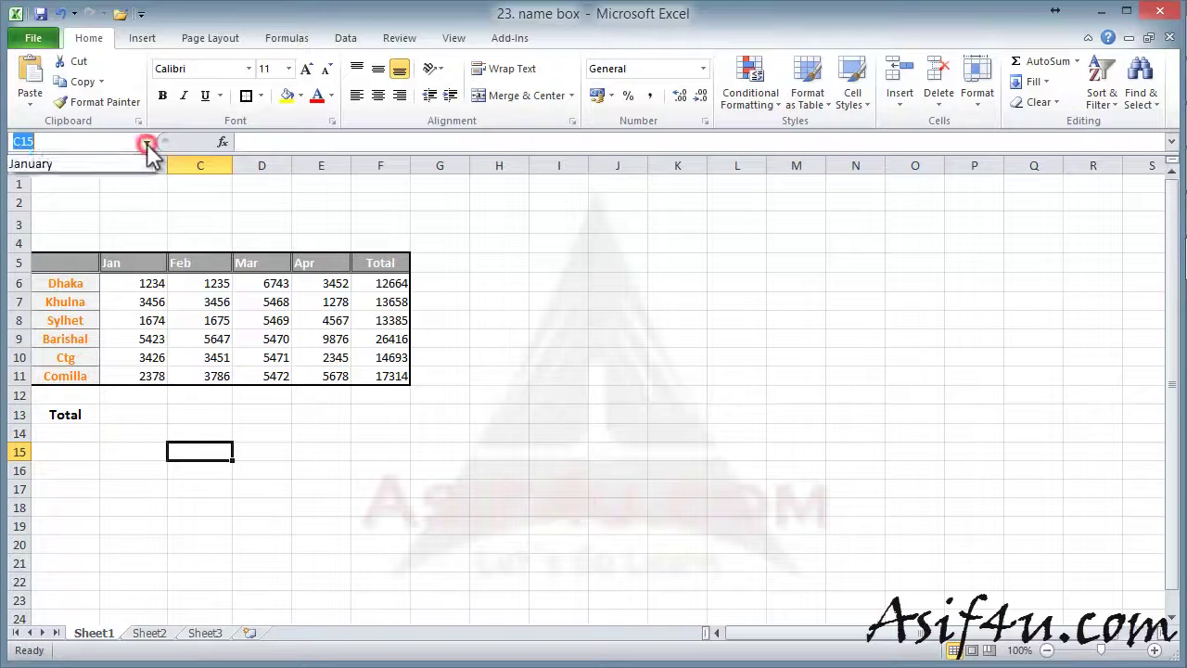
left_click(69, 167)
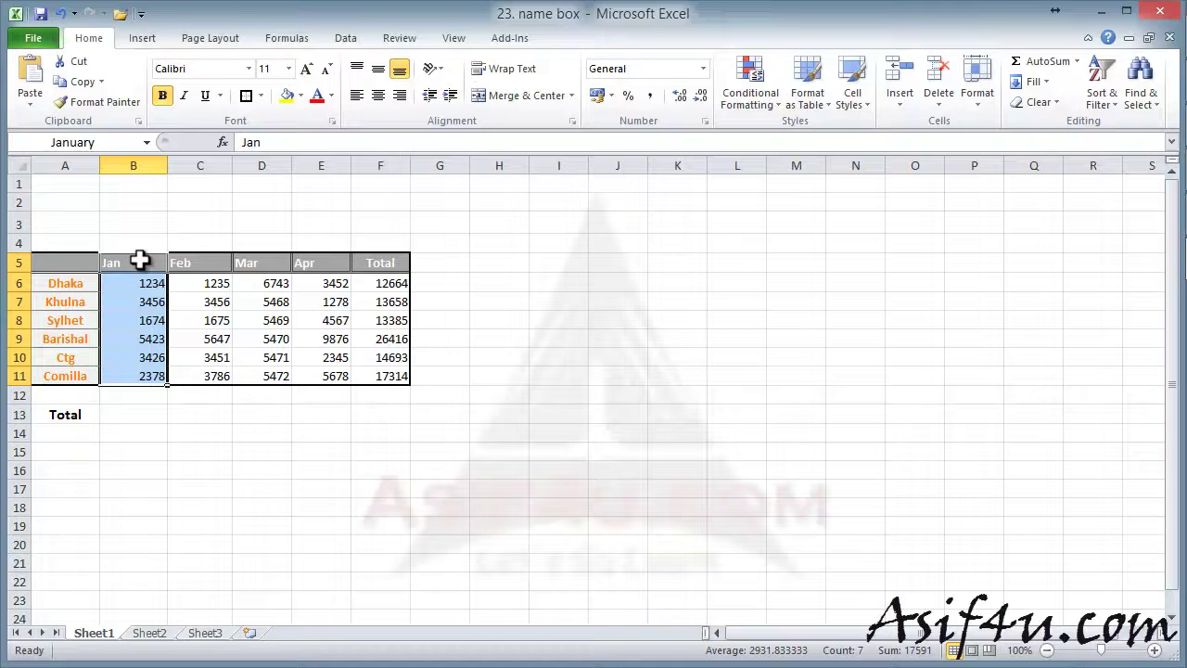
Name the Feb sales column C5:C11 'Feb' through the Name Box
left_click(193, 466)
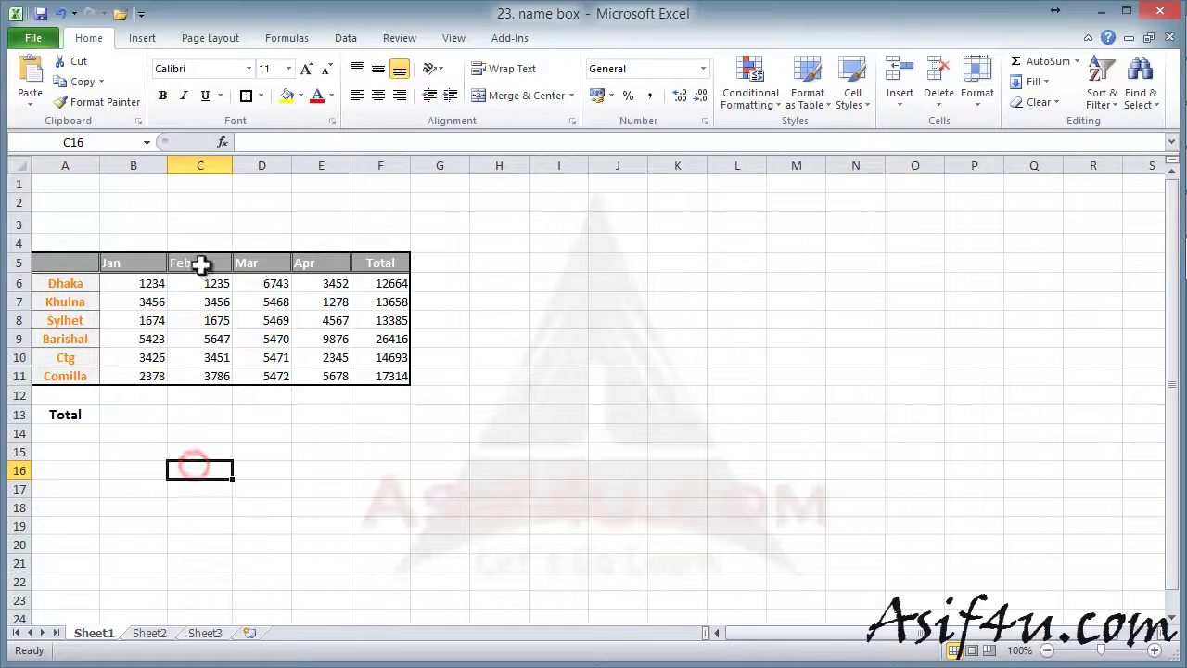
left_click_drag(200, 264, 207, 378)
left_click(101, 142)
type("Feb")
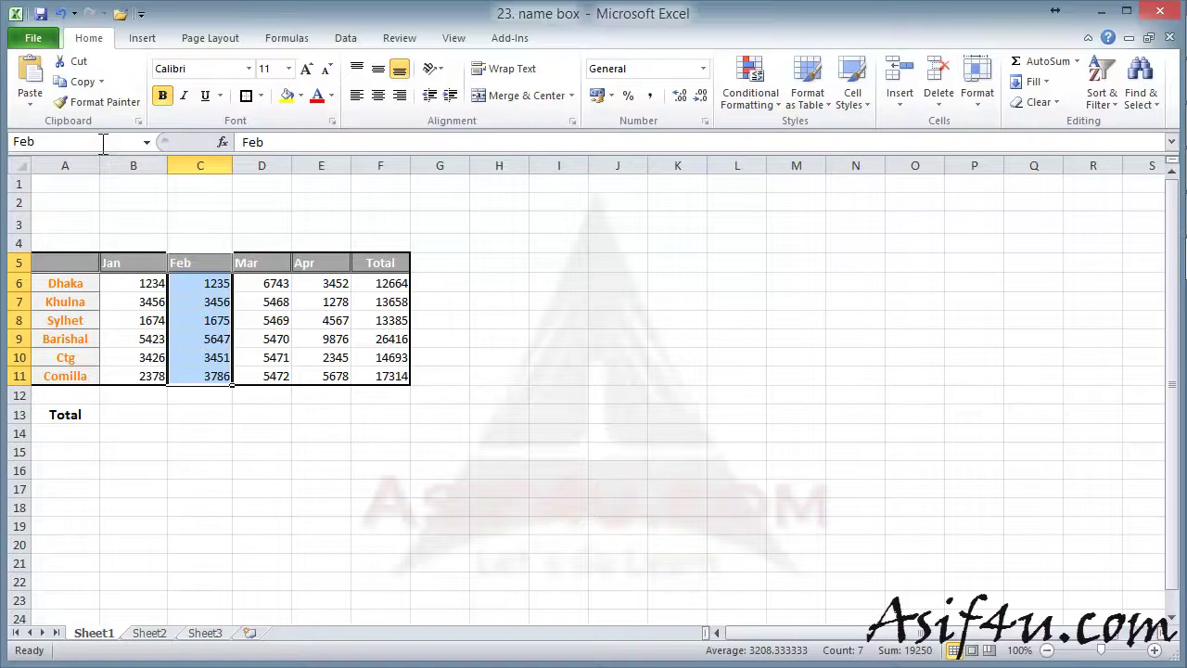
key("Return")
Check the defined names list, then select the Mar, Apr and Total columns D5:F11
left_click(147, 141)
left_click(146, 142)
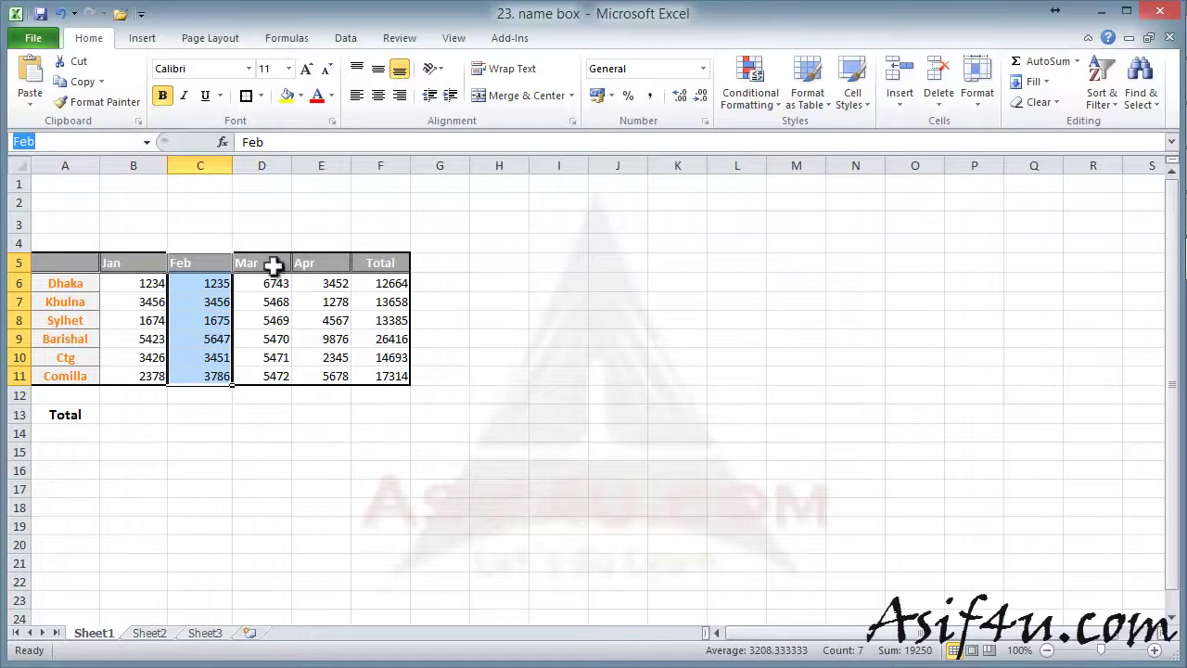
left_click(369, 453)
mouse_move(248, 263)
left_mouse_down()
mouse_move(296, 283)
mouse_move(385, 375)
left_mouse_up()
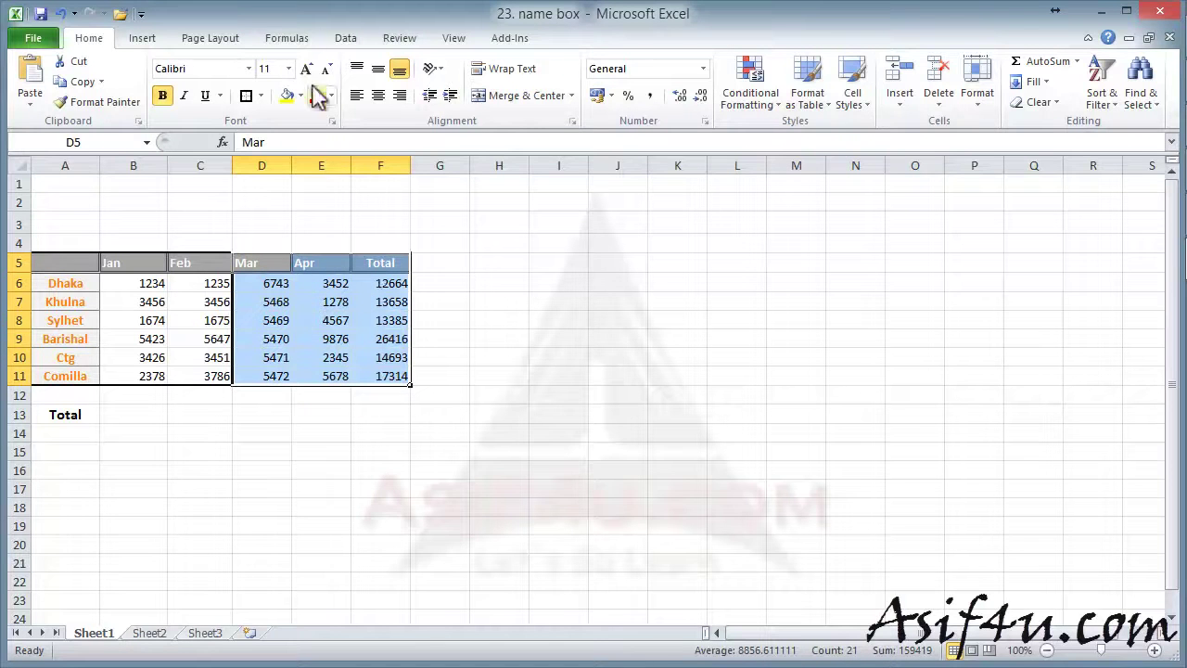
Create names Mar, Apr and Total from the top-row headers of D5:F11
left_click(291, 41)
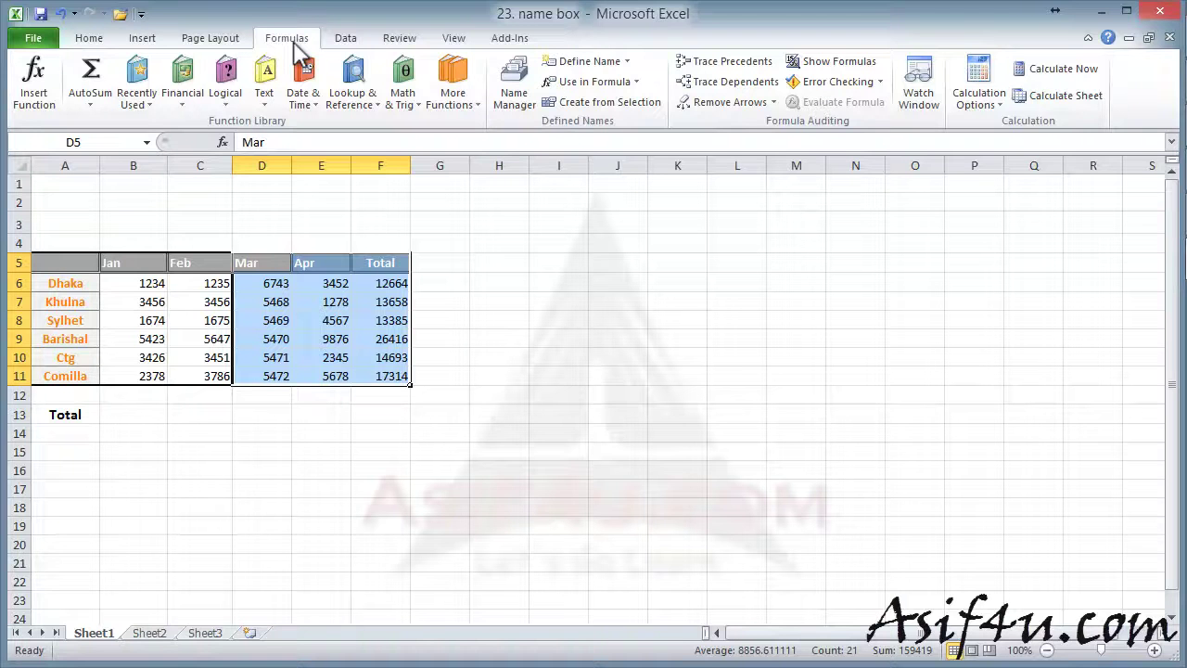
left_click(638, 104)
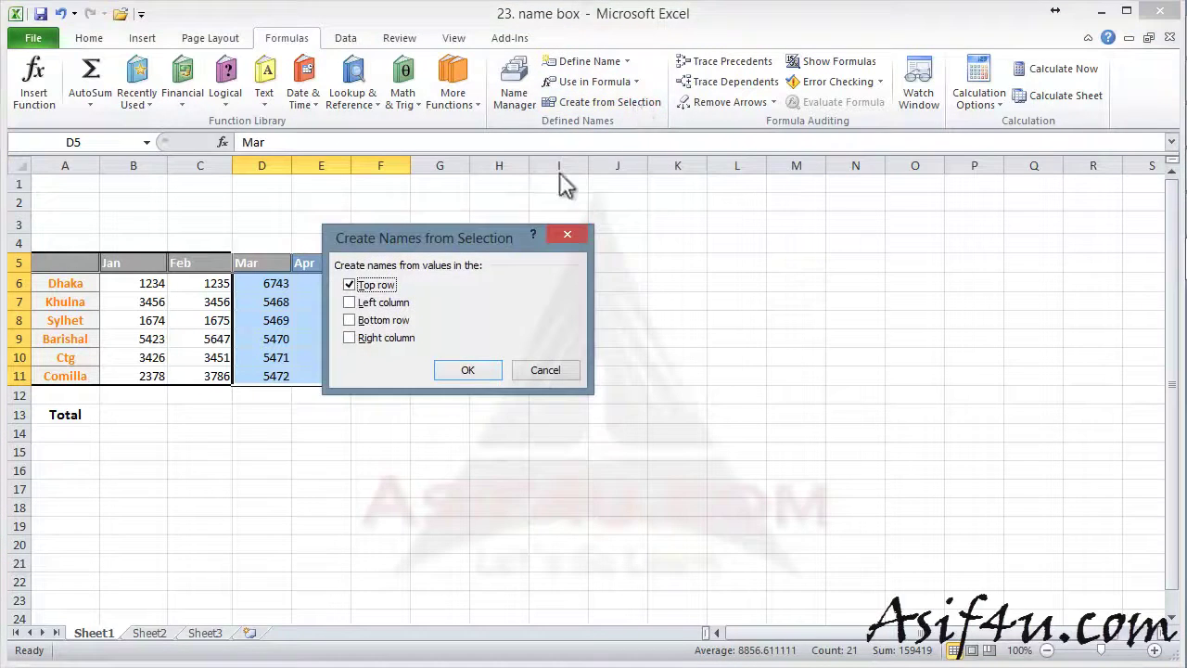
left_click_drag(486, 226, 634, 205)
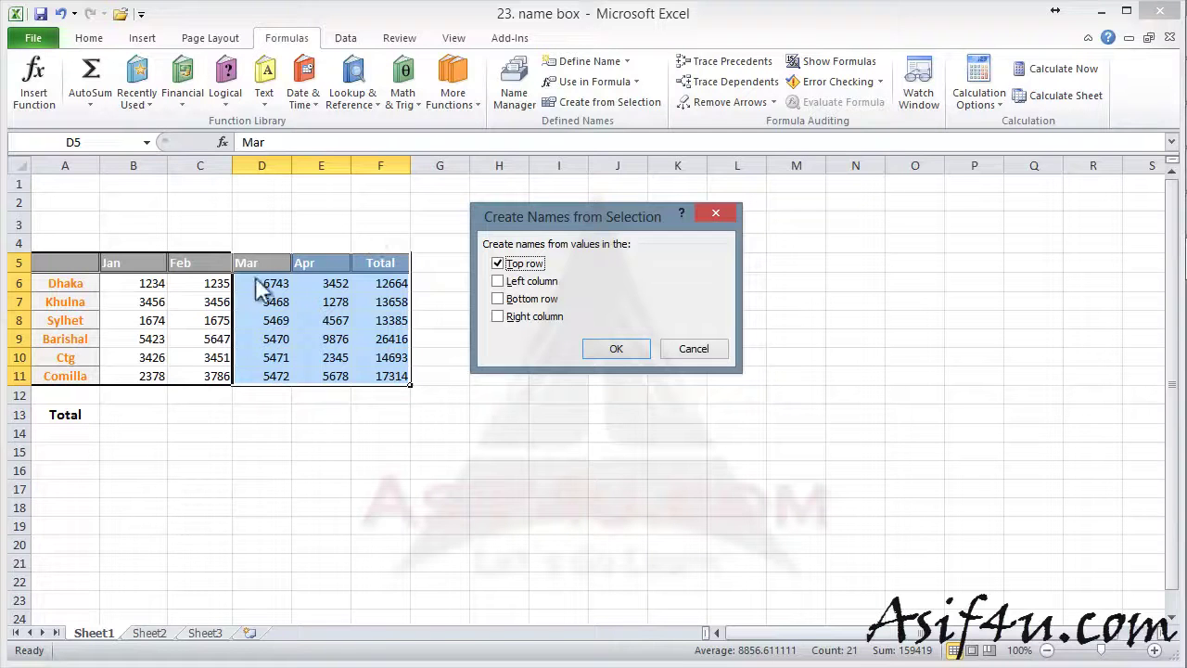
left_click(621, 350)
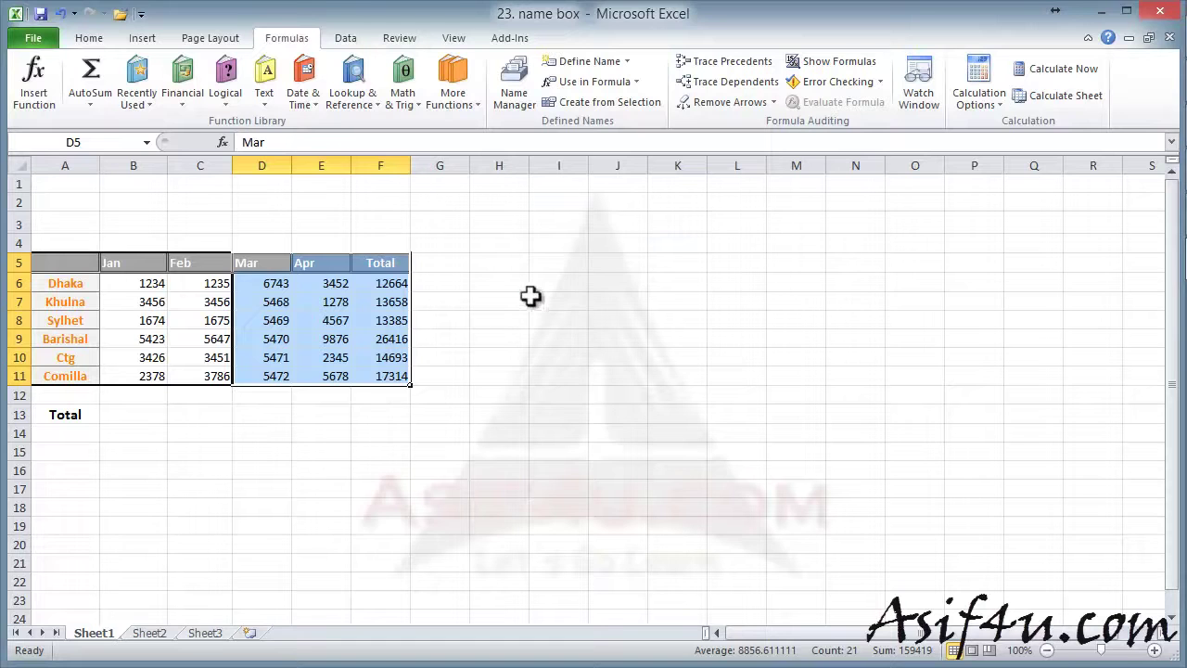
left_click(534, 300)
left_click(146, 142)
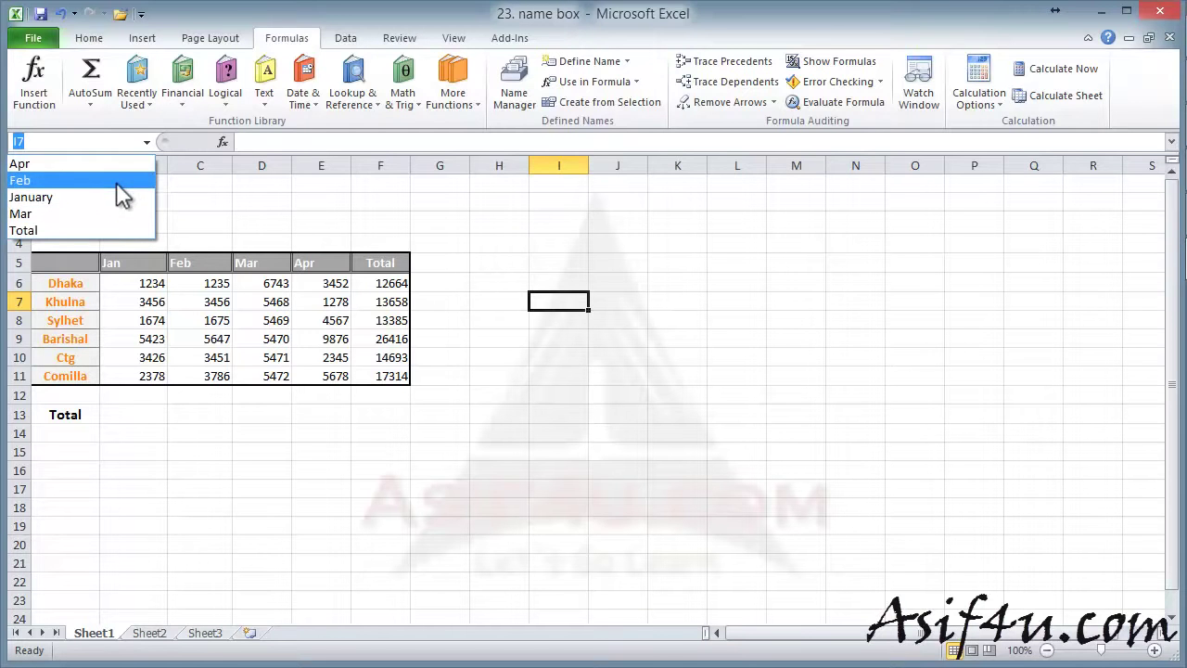
left_click(117, 165)
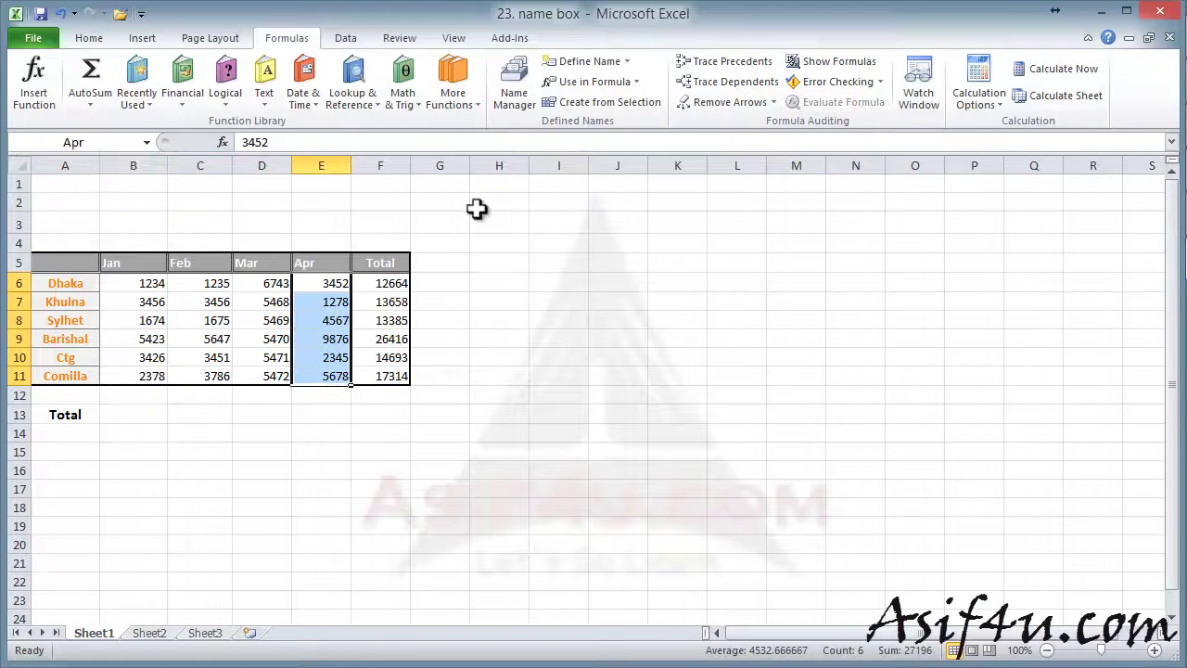
left_click(523, 204)
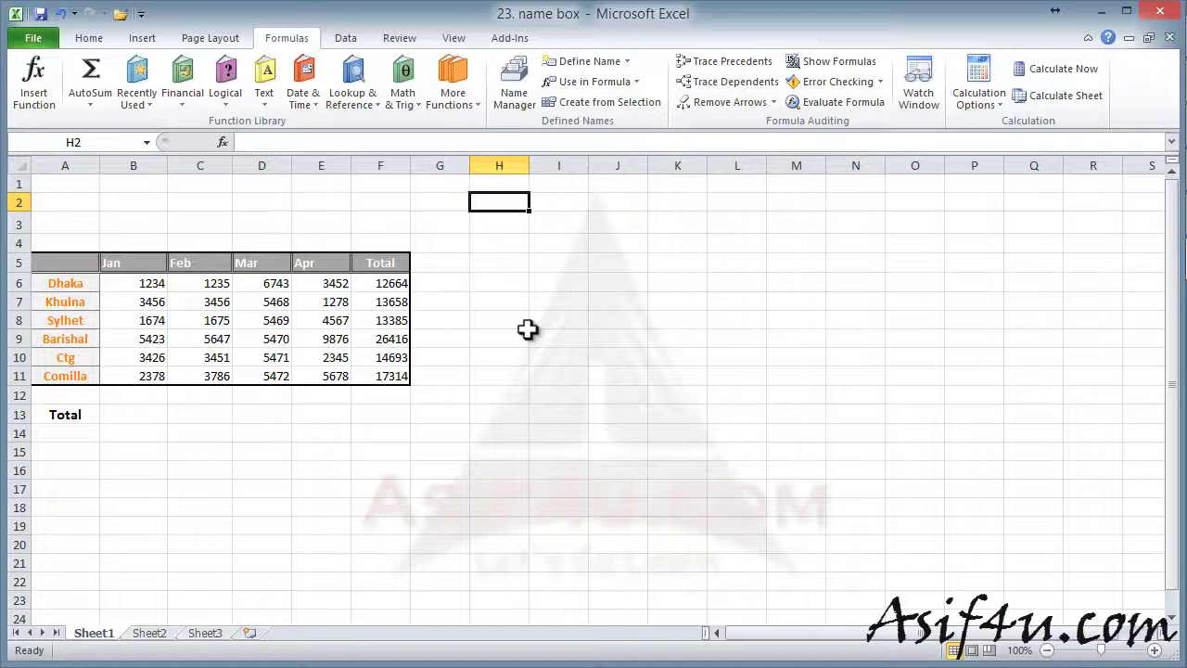
Enter =SUM(January) in B13 so the Jan total shows 17591
left_click(139, 413)
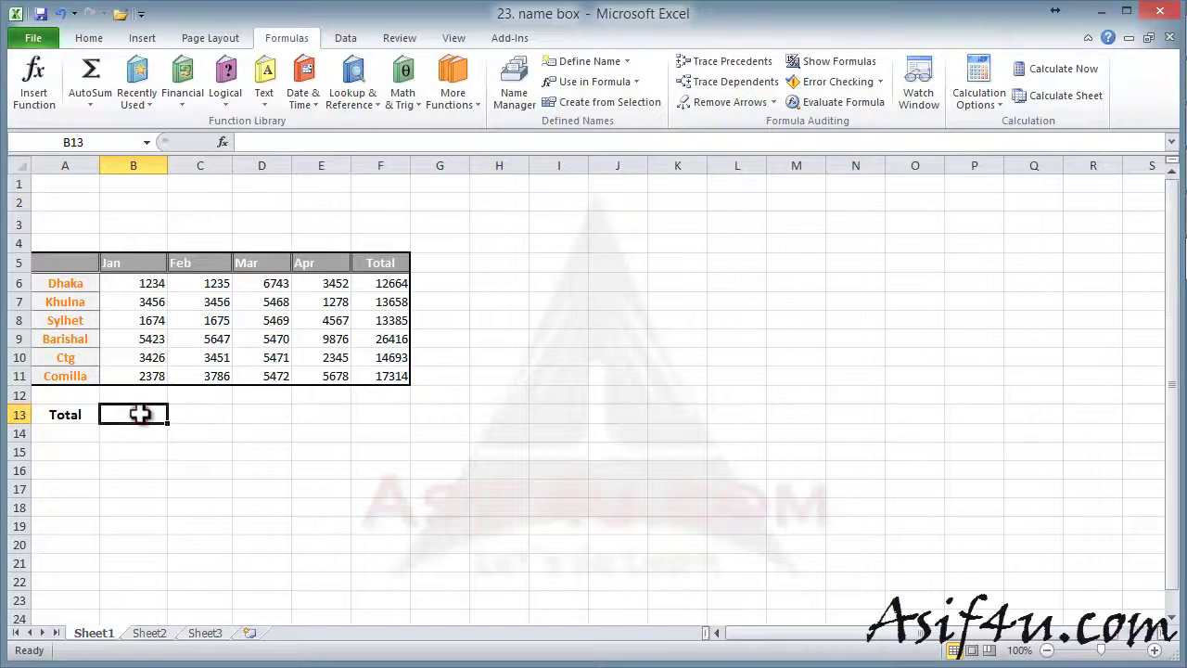
type("=sum")
key("Tab")
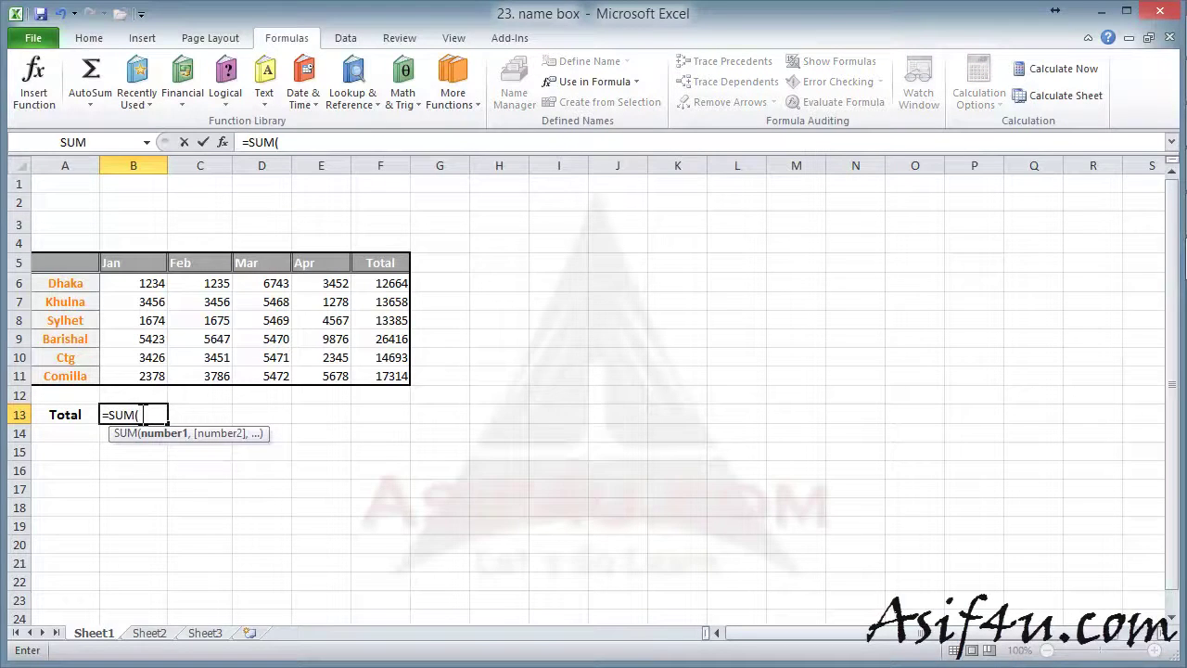
type("ja")
double_click(178, 452)
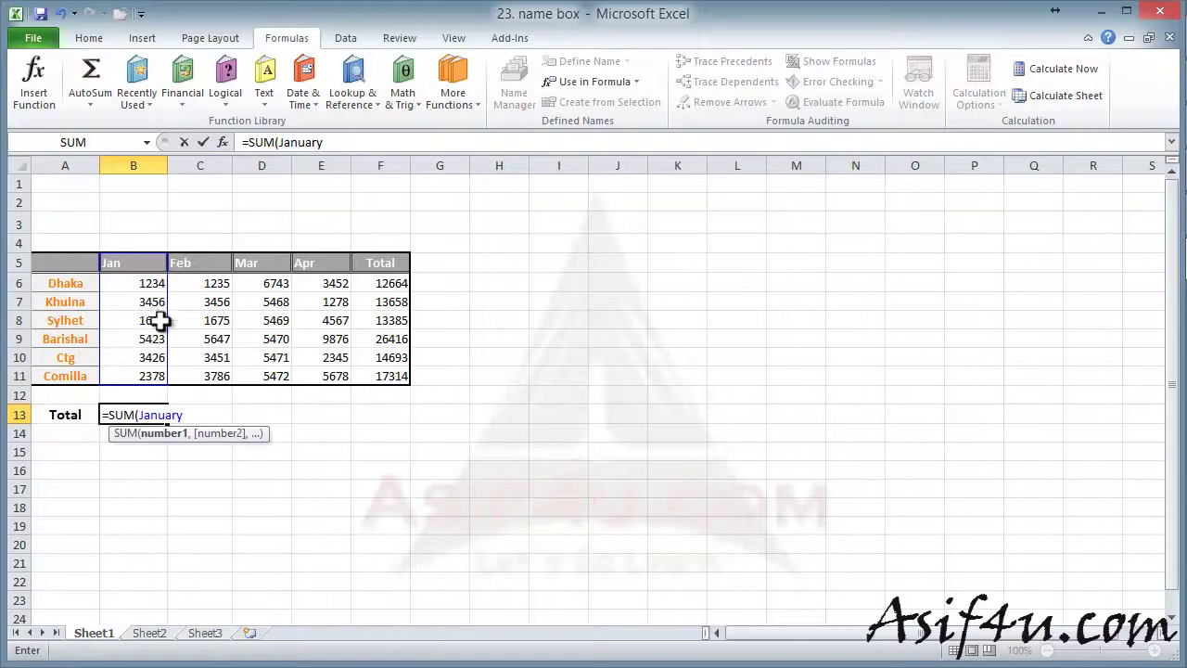
key("Return")
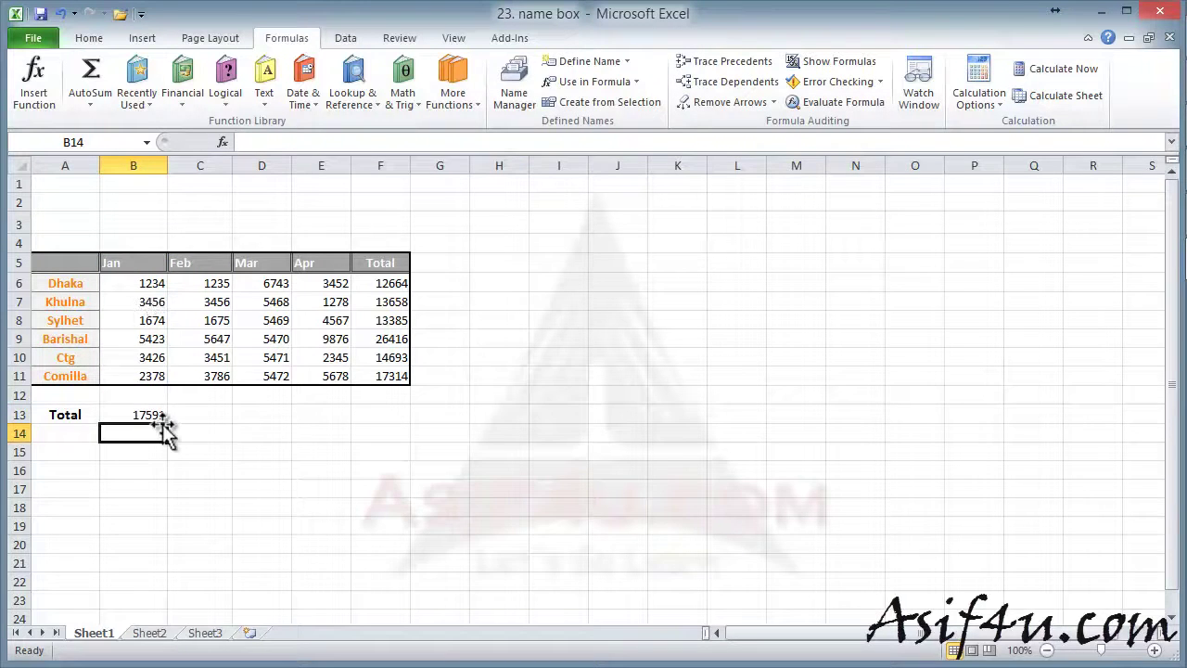
Enter =SUM(Feb) in C13 using the Paste Name list, giving 19250
left_click(214, 417)
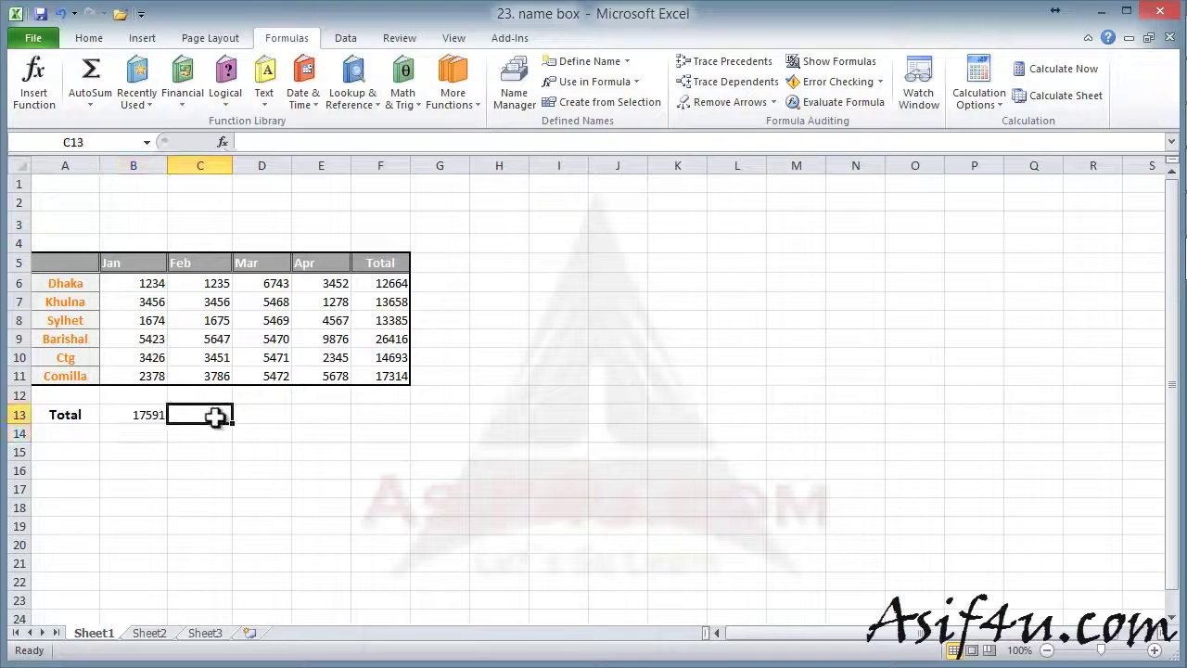
type("=")
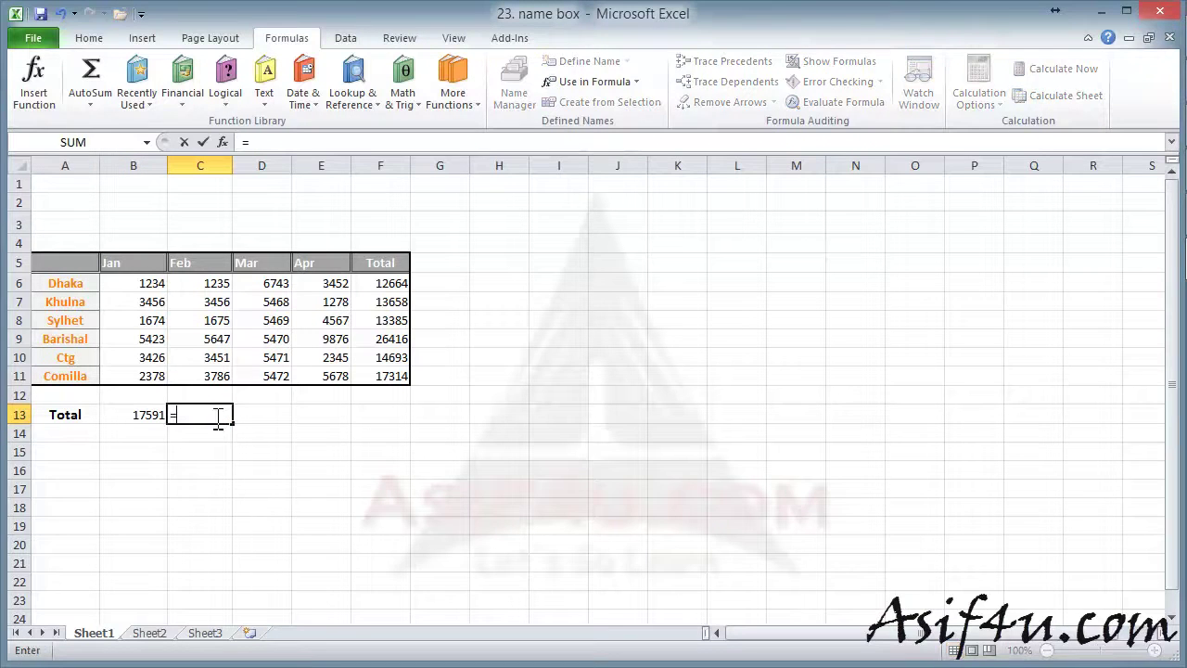
type("sum")
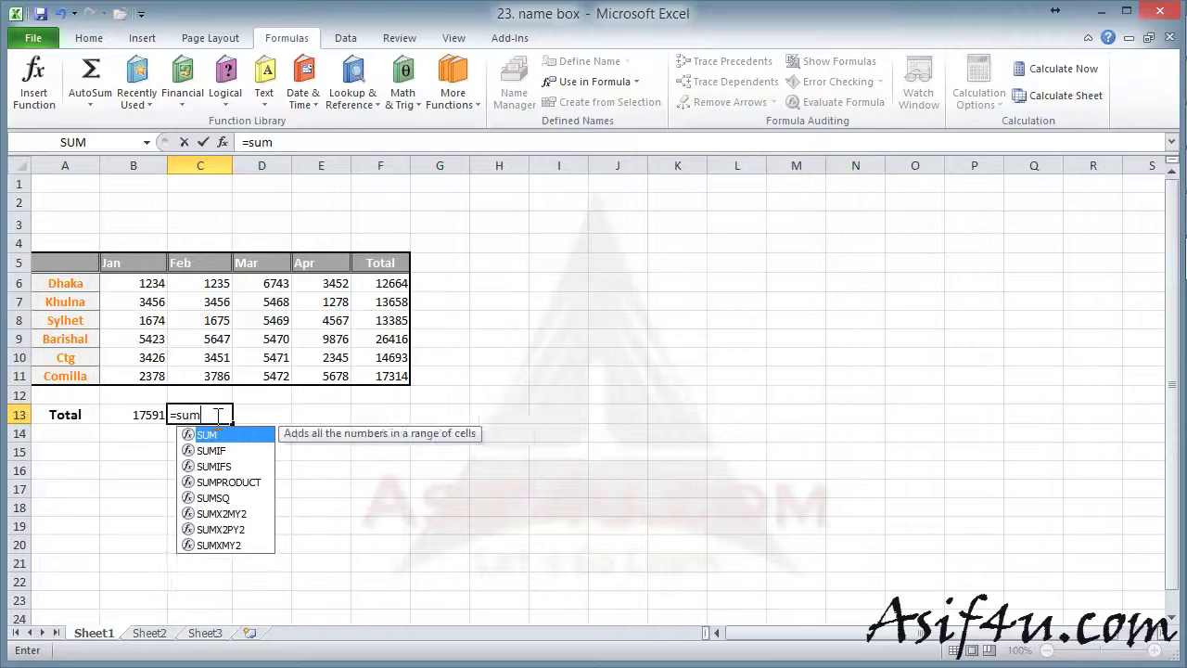
key("Tab")
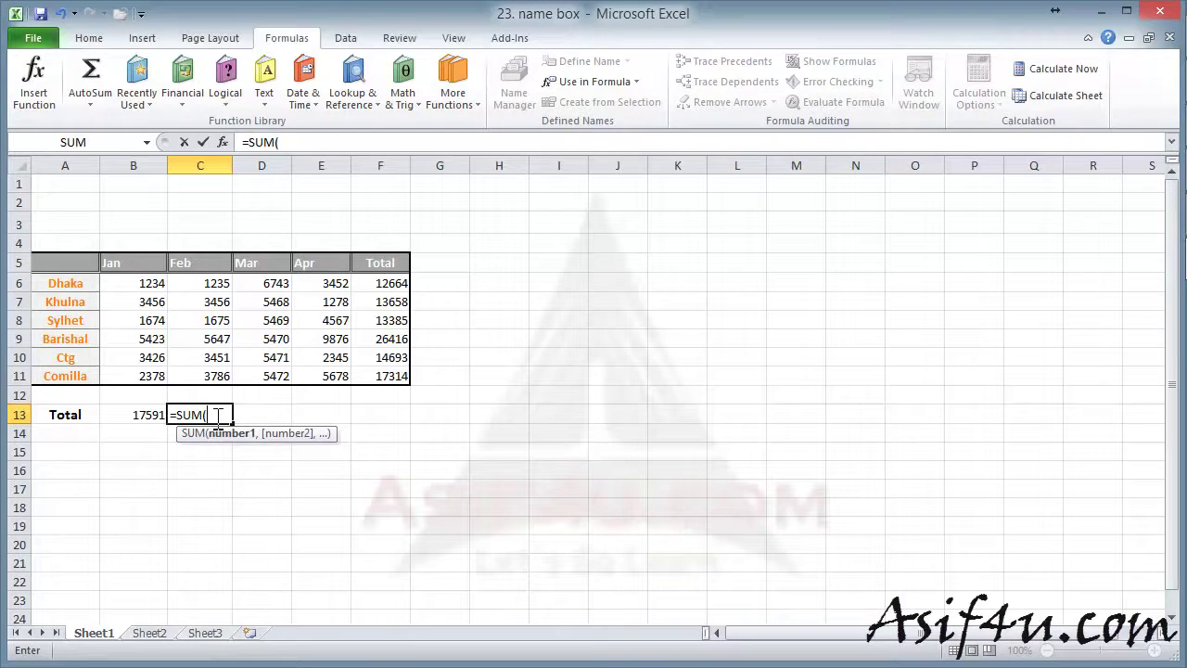
key("F3")
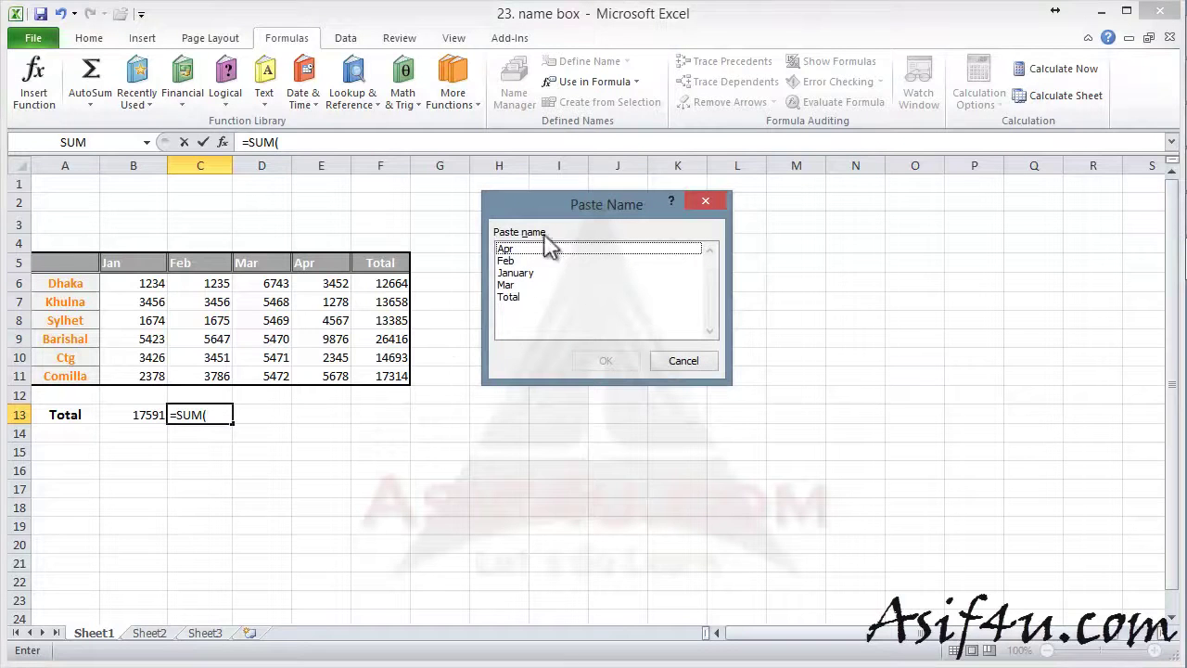
left_click(524, 285)
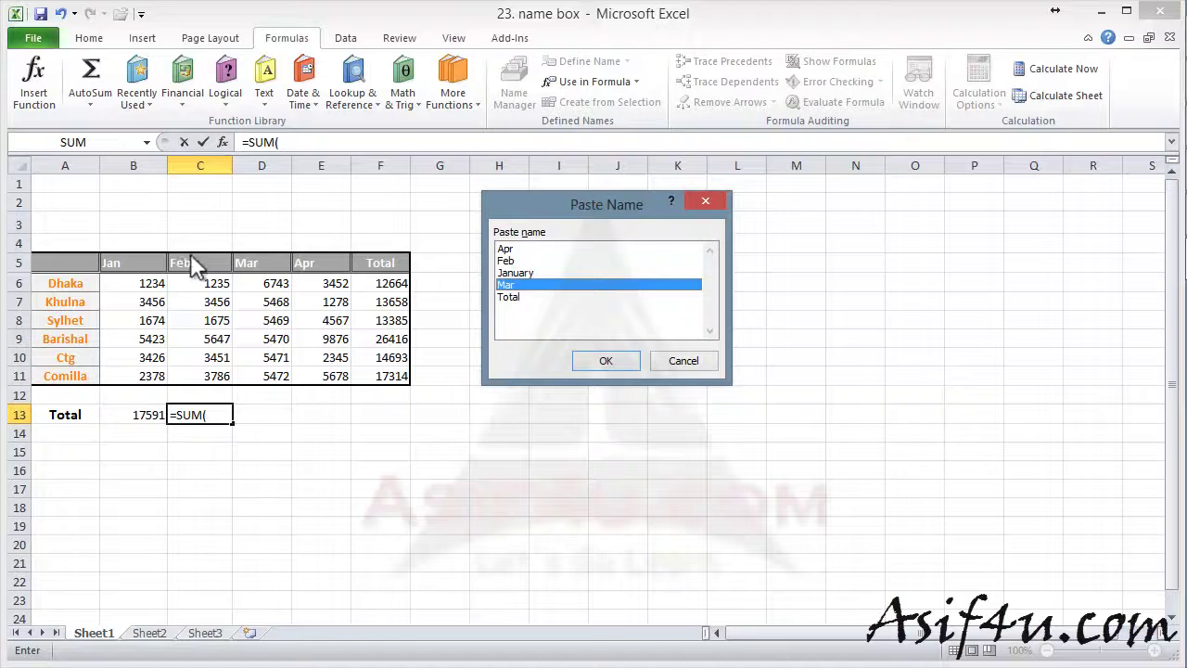
left_click(510, 260)
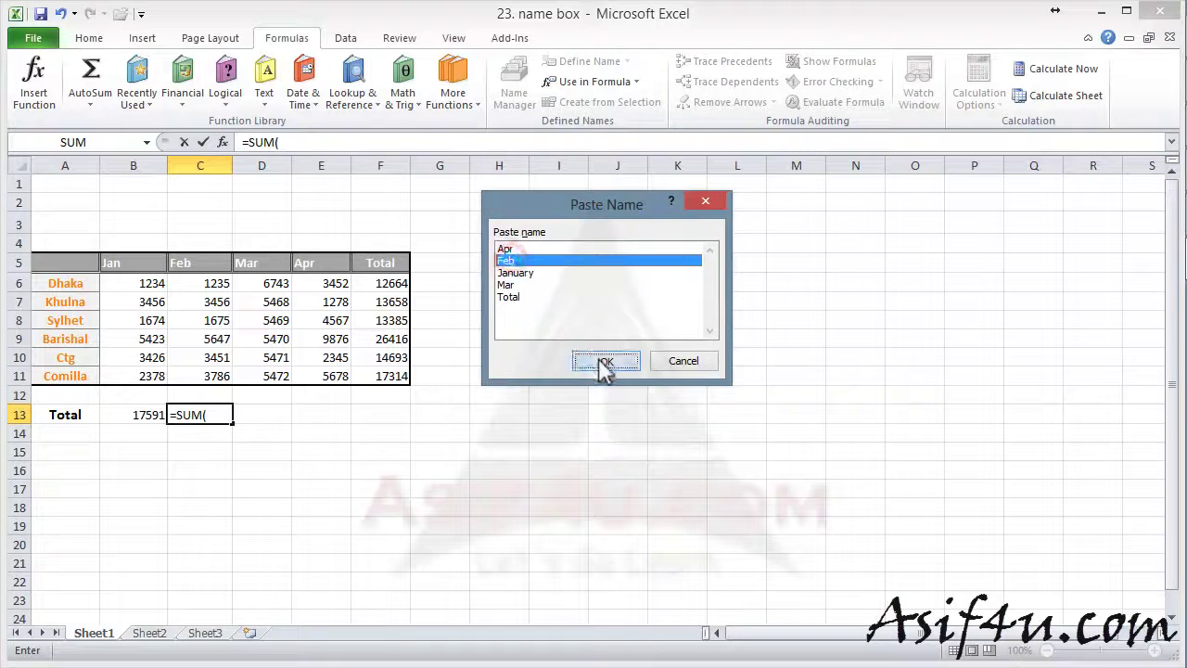
left_click(603, 363)
key("Return")
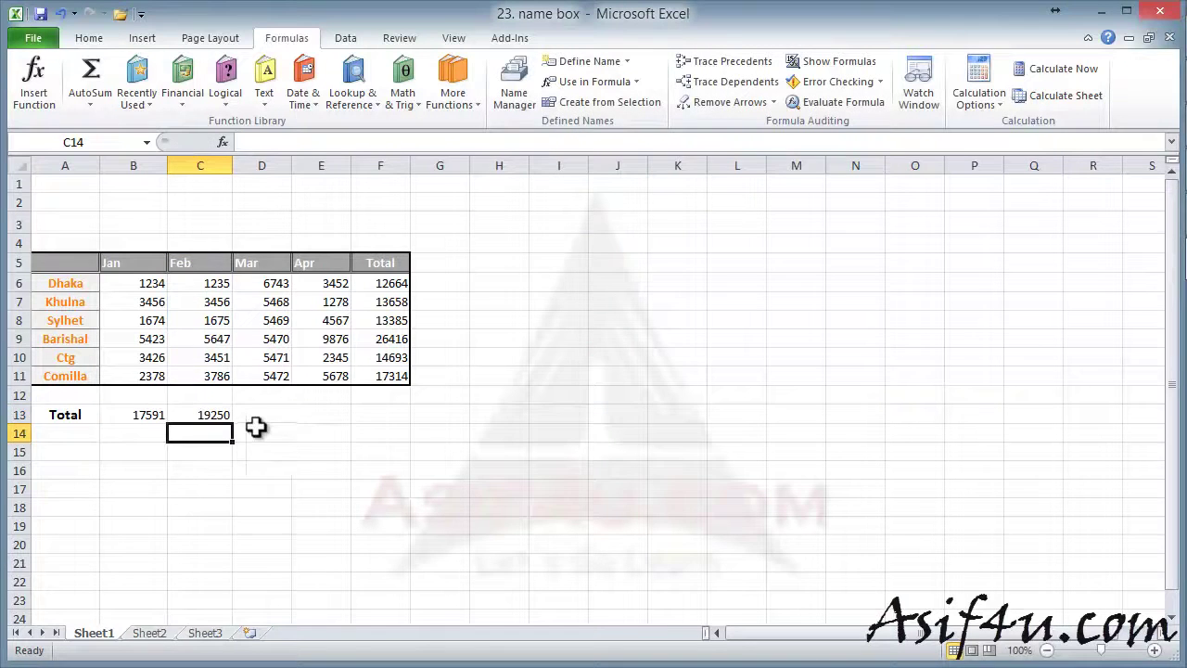
left_click(254, 415)
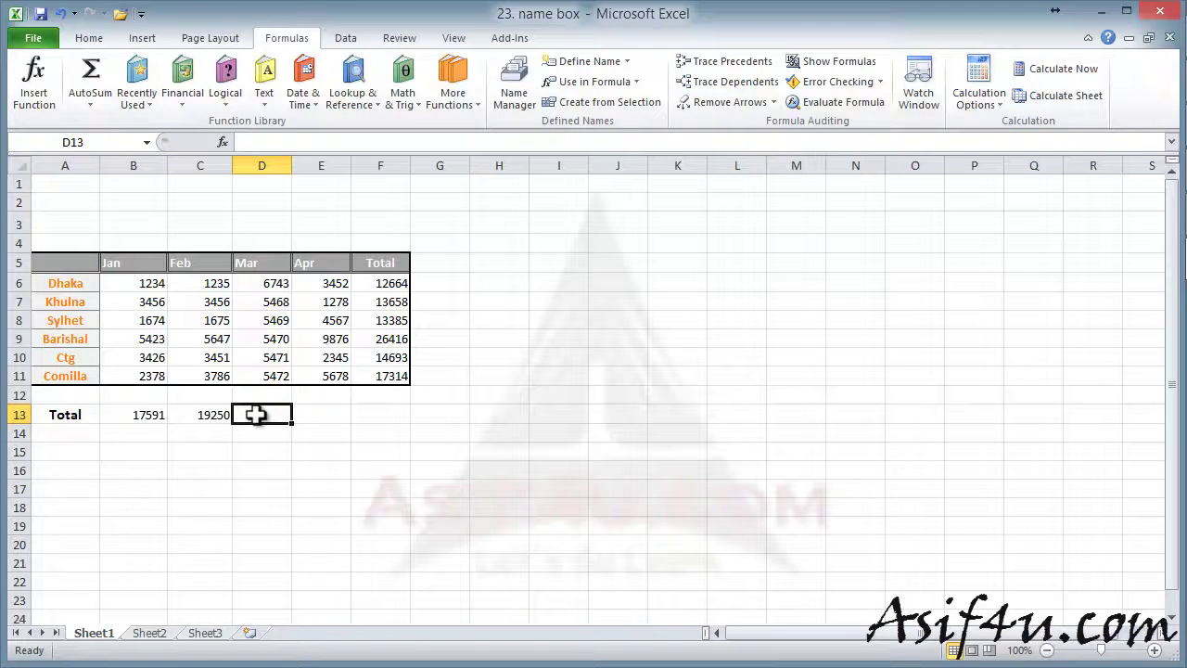
left_click(250, 469)
left_click(213, 417)
left_click_drag(232, 423, 408, 416)
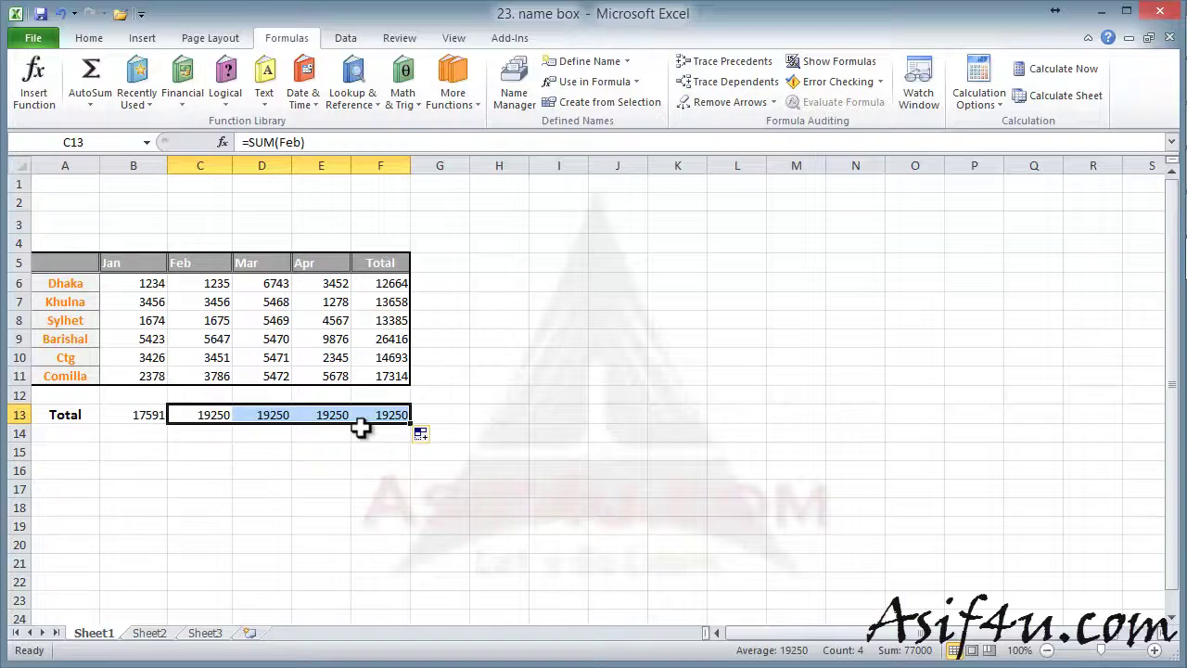
left_click(455, 432)
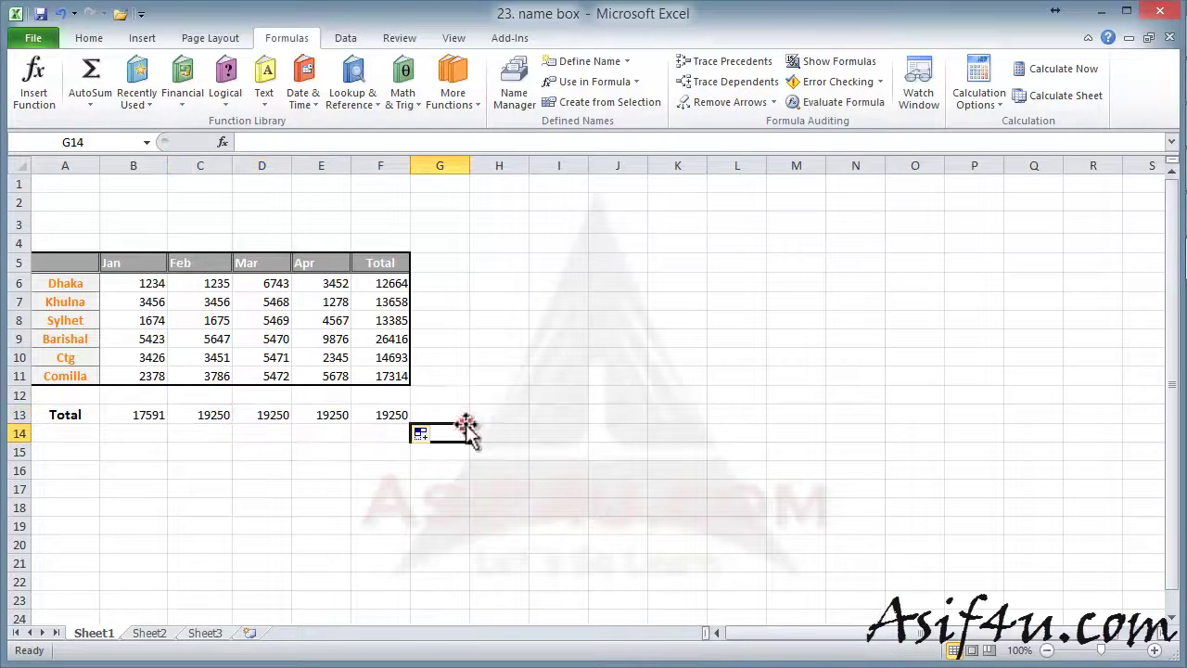
left_click(371, 506)
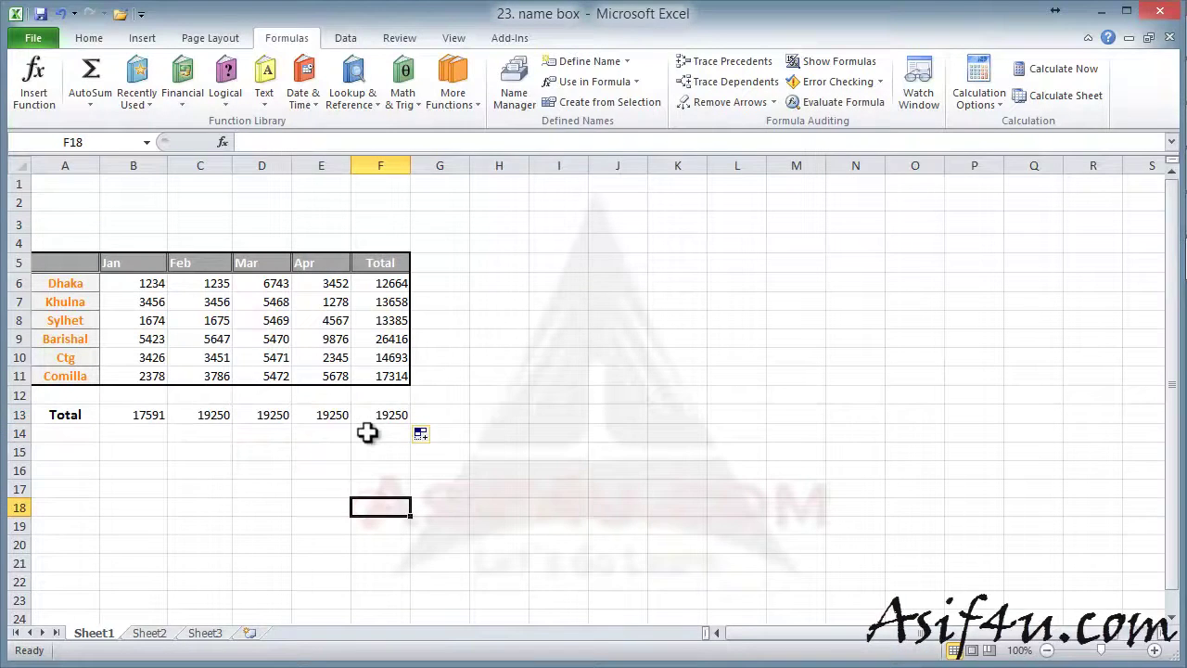
key("ctrl+z")
Enter =SUM(Mar) in D13 via Use in Formula, giving 34093
left_click(379, 471)
left_click(275, 414)
type("=")
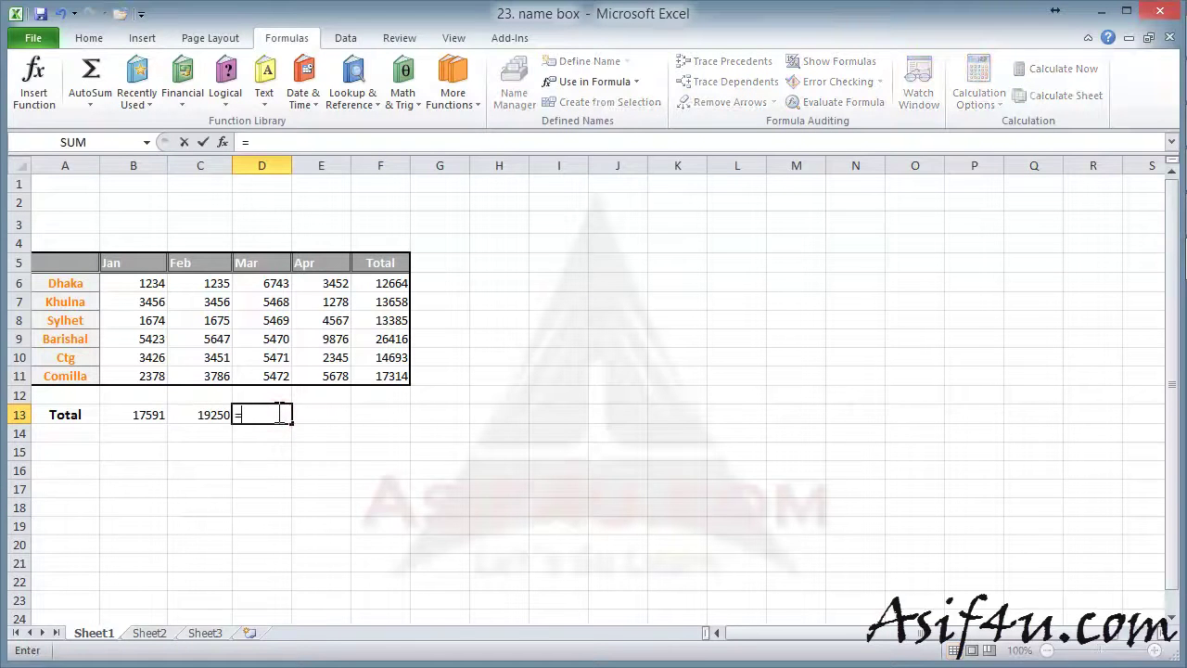
type("sum")
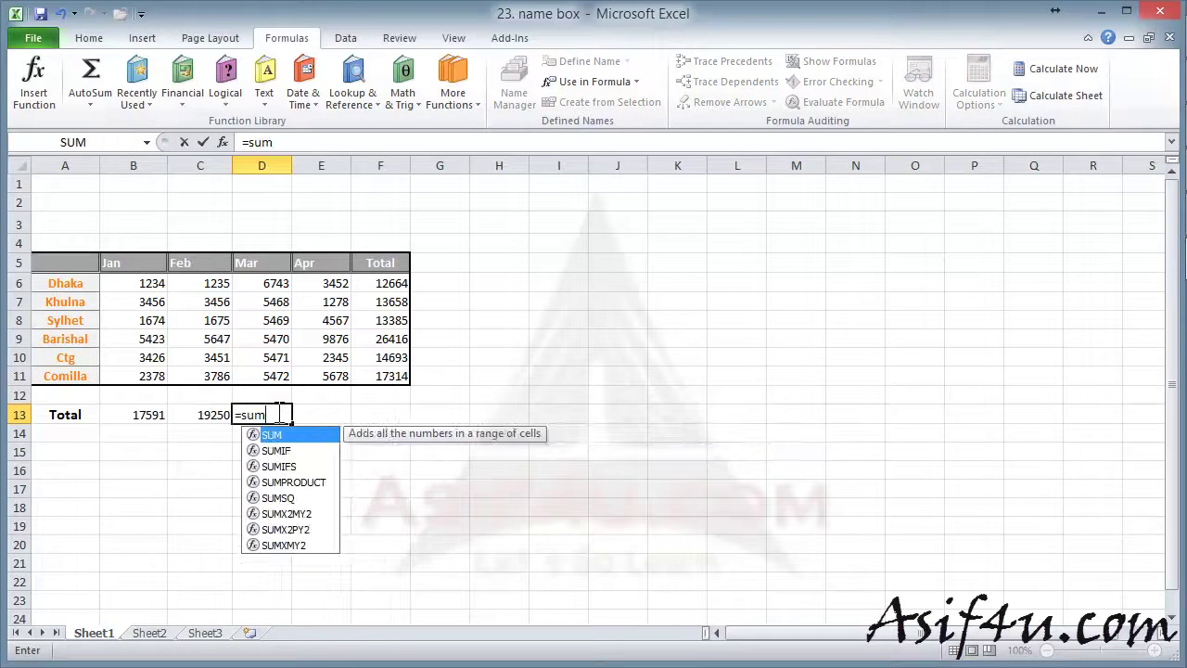
key("Tab")
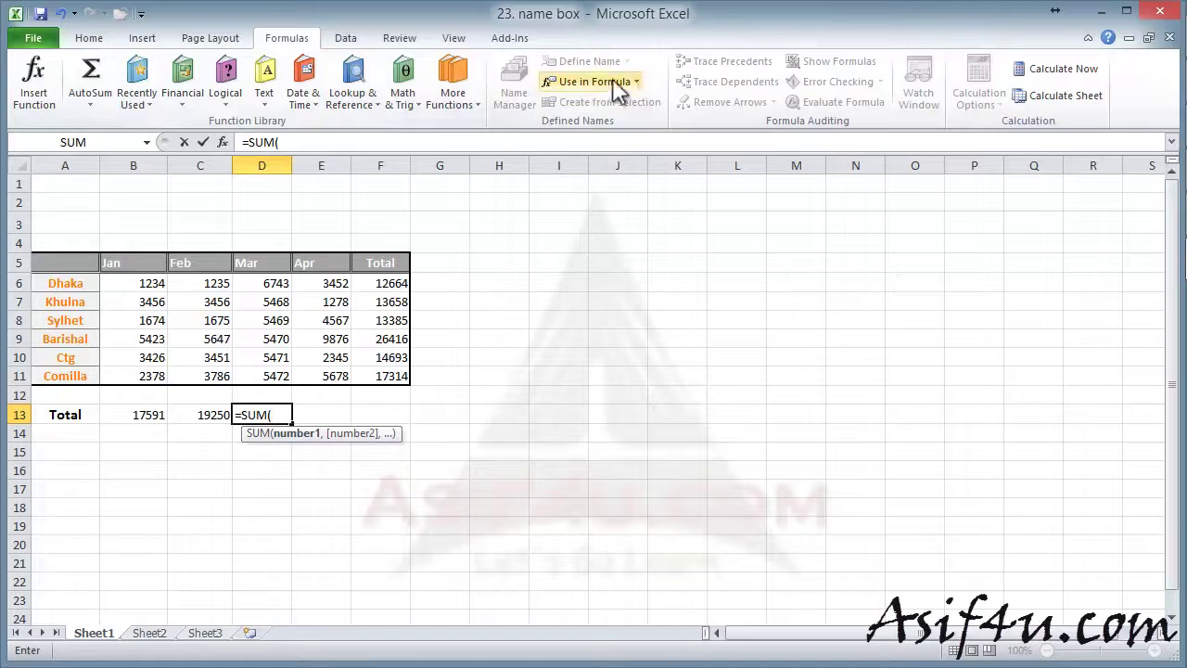
left_click(637, 81)
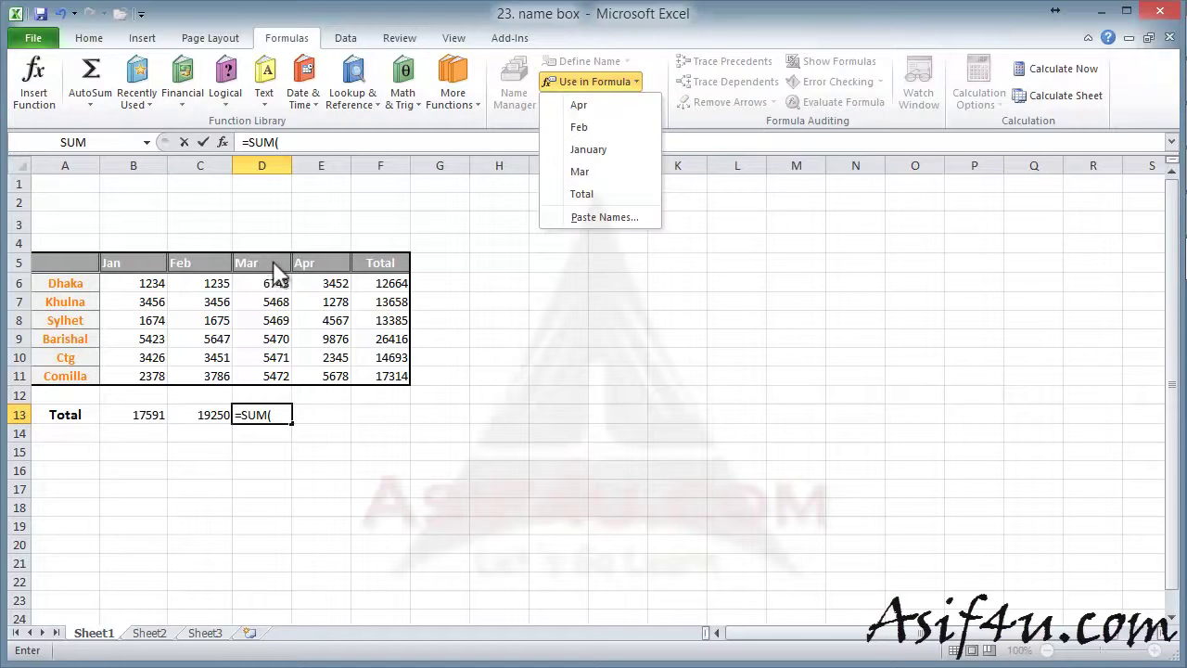
left_click(611, 172)
key("Return")
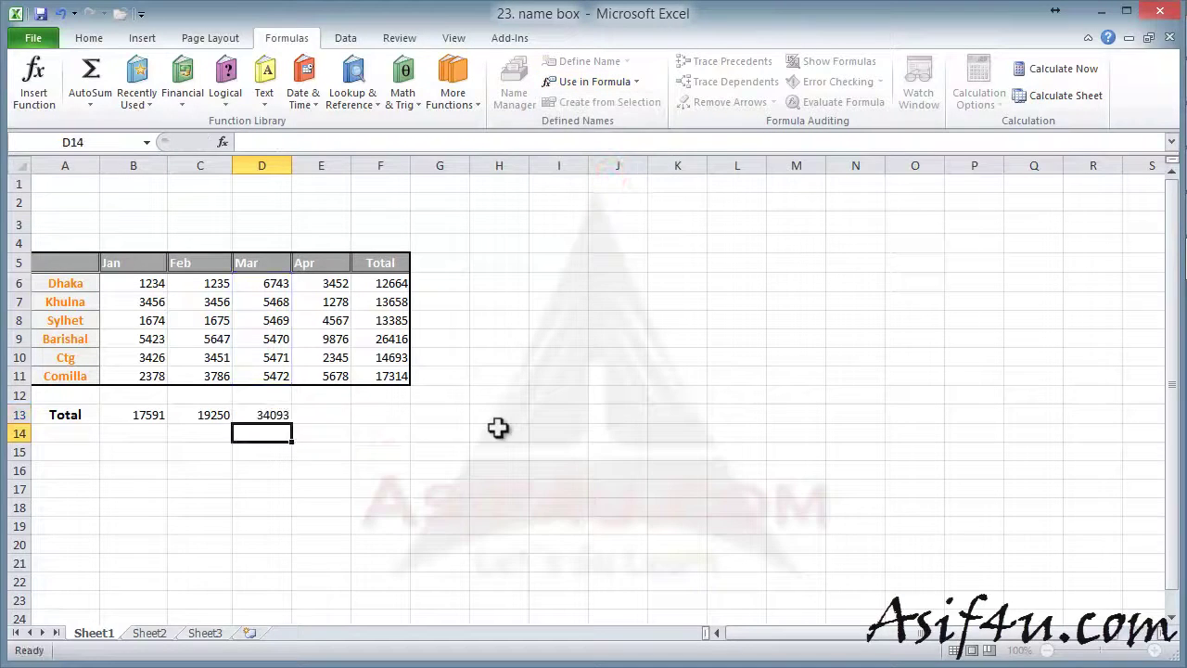